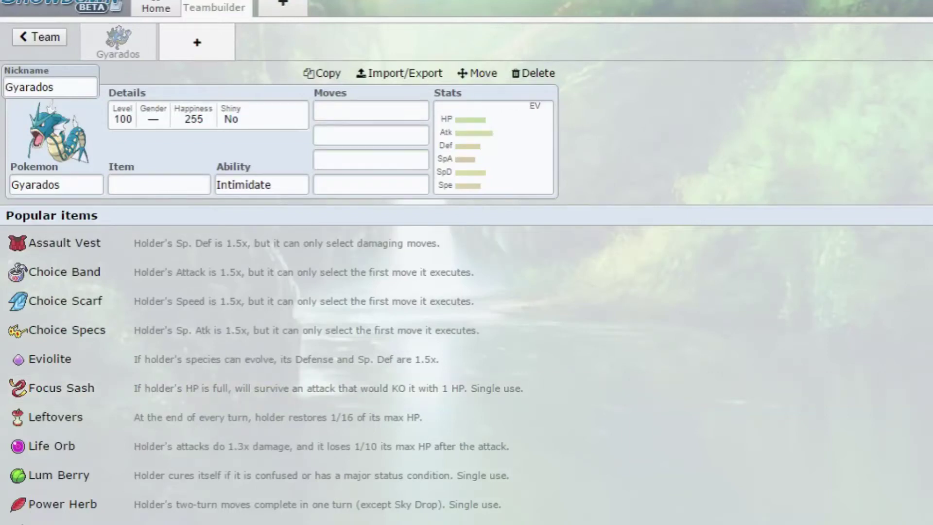
# - Give Gyarados the Gyaradosite as its held item
pyautogui.hotkey('alt', 'Tab')
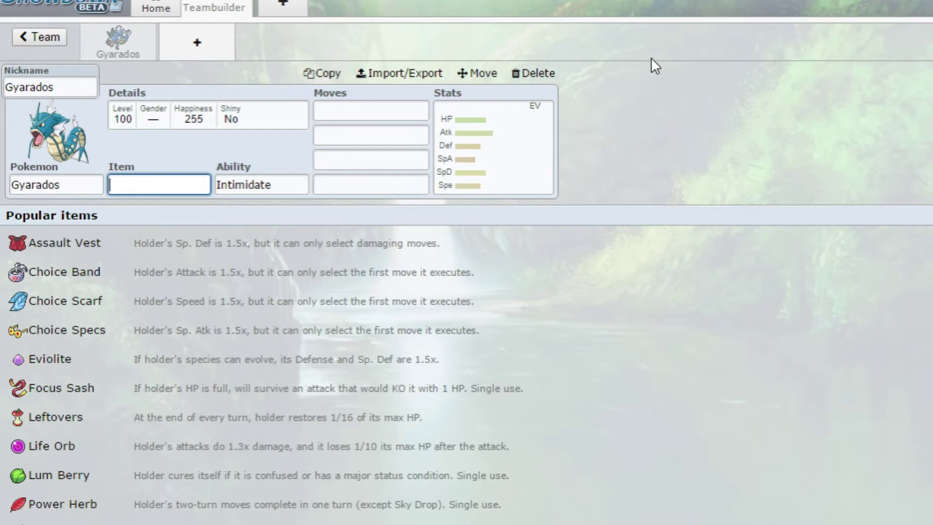
pyautogui.write('gyr')
pyautogui.press('BackSpace')
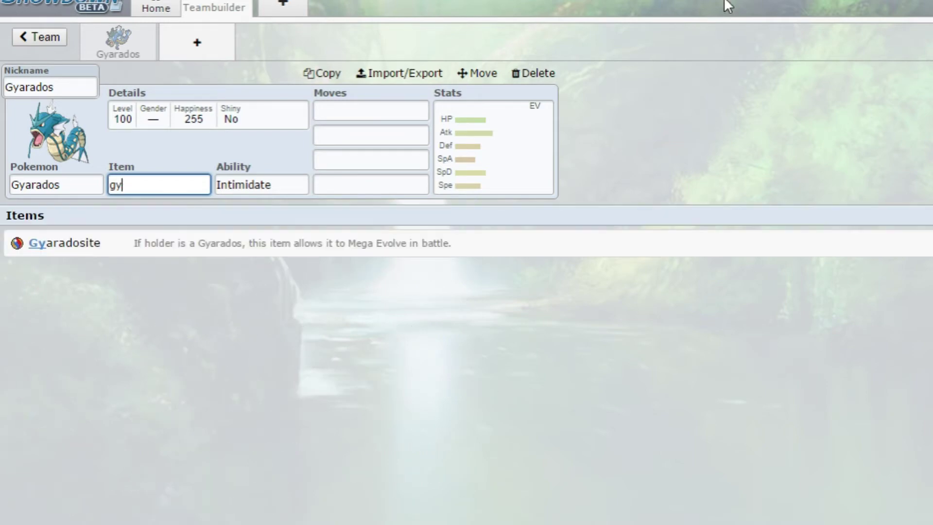
pyautogui.click(371, 250)
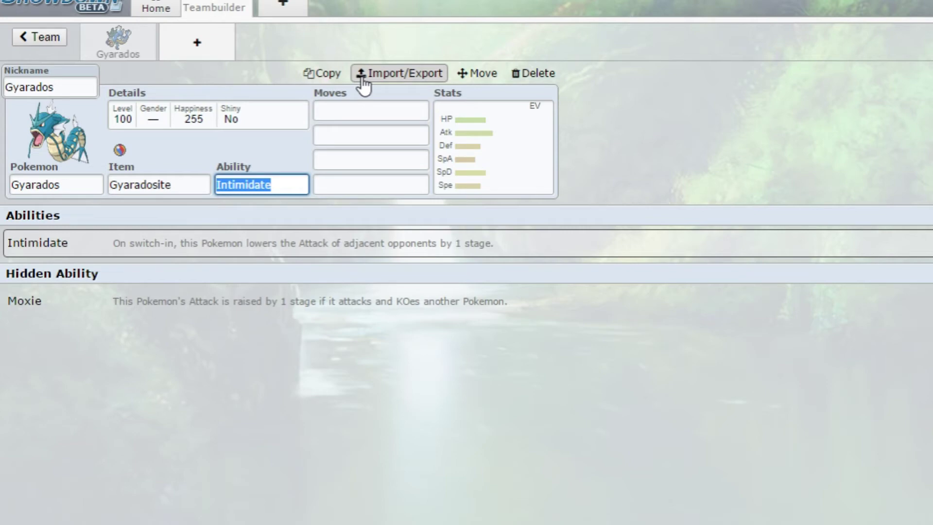
pyautogui.click(346, 109)
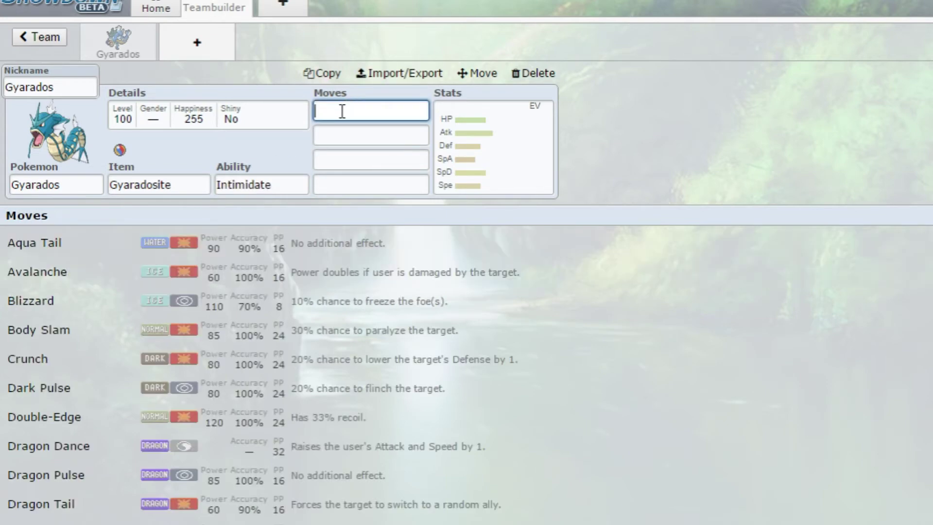
pyautogui.click(170, 184)
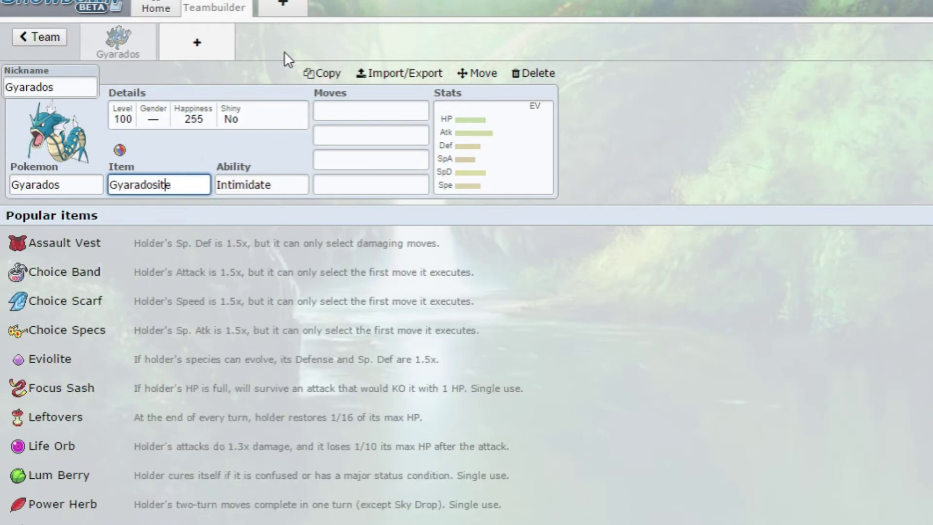
# - Set Gyarados's first move to Earthquake and its second move to Protect
pyautogui.click(330, 110)
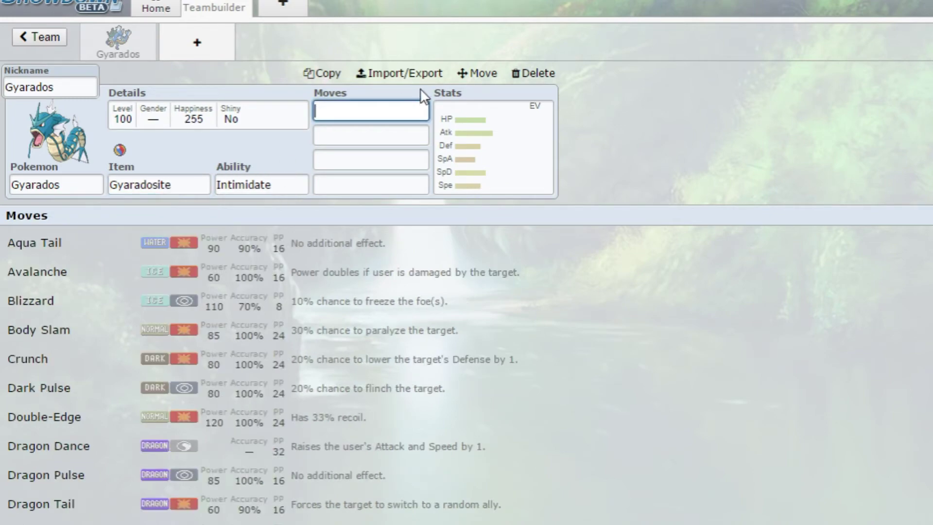
pyautogui.write('ear')
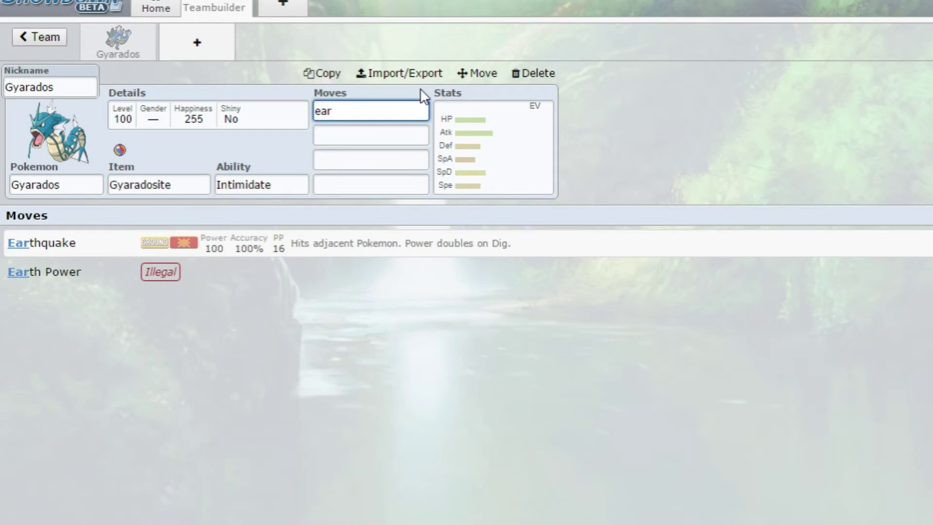
pyautogui.press('Return')
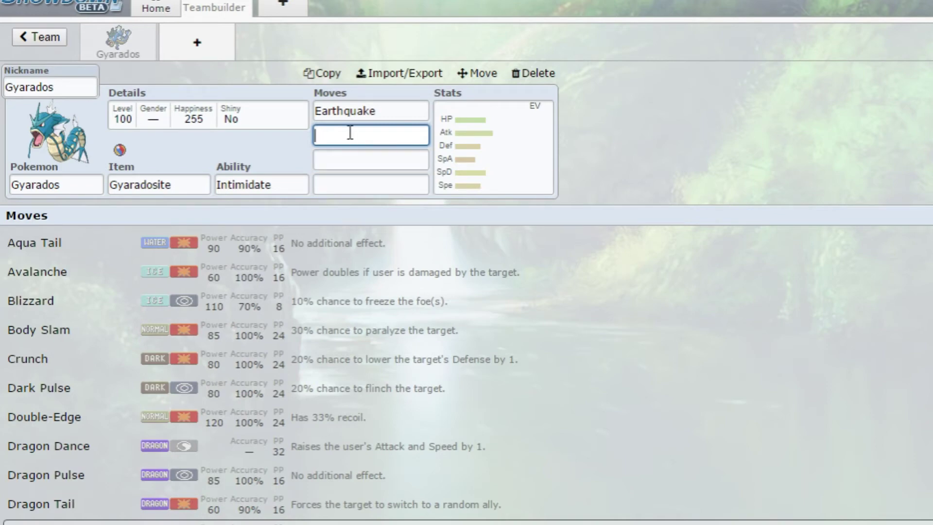
pyautogui.write('prote')
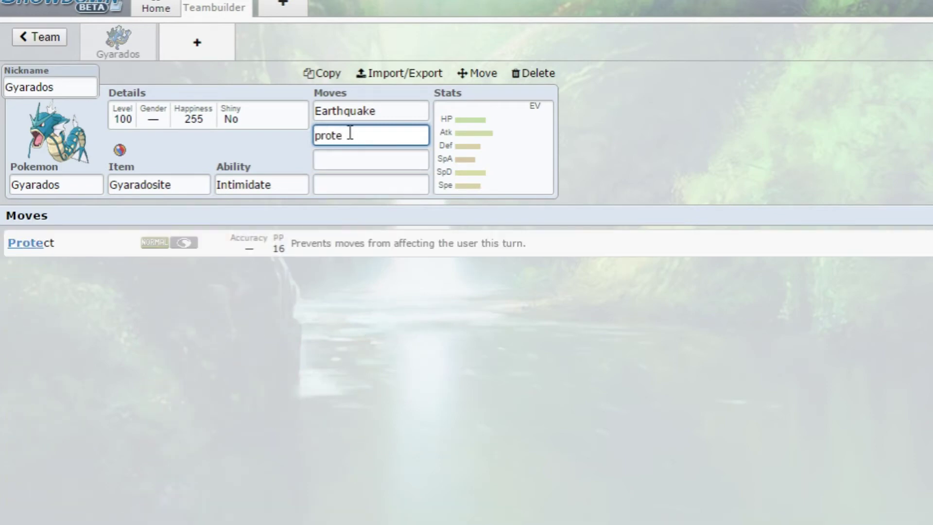
pyautogui.press('Return')
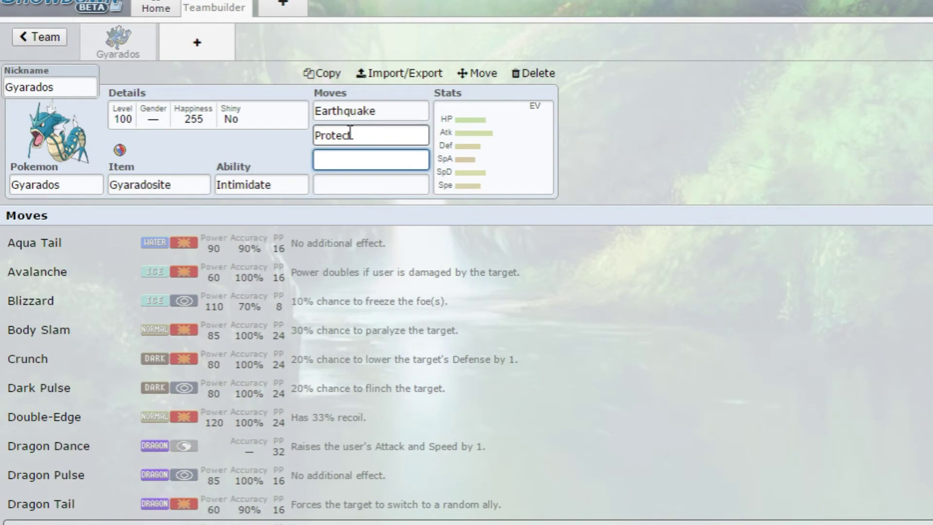
# - Set Gyarados's third move to Dragon Dance and its fourth move to Waterfall
pyautogui.write('water')
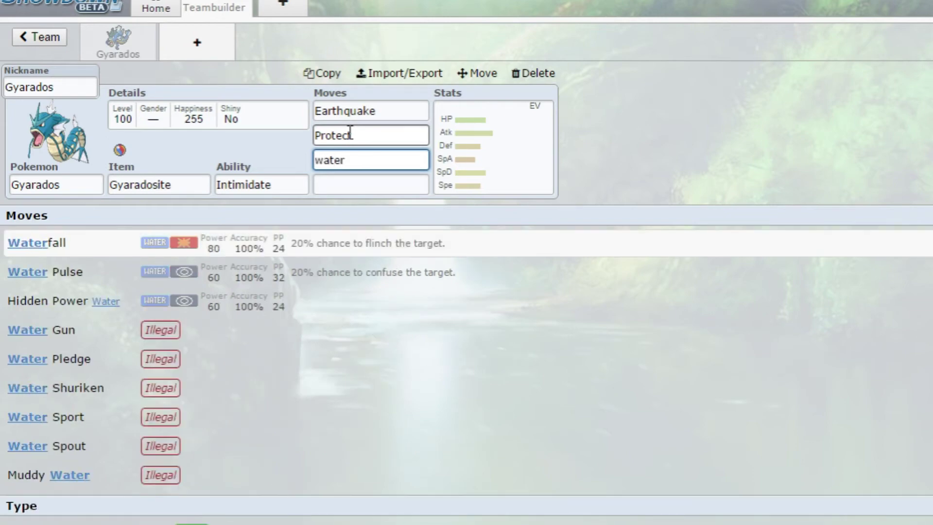
pyautogui.press('Return')
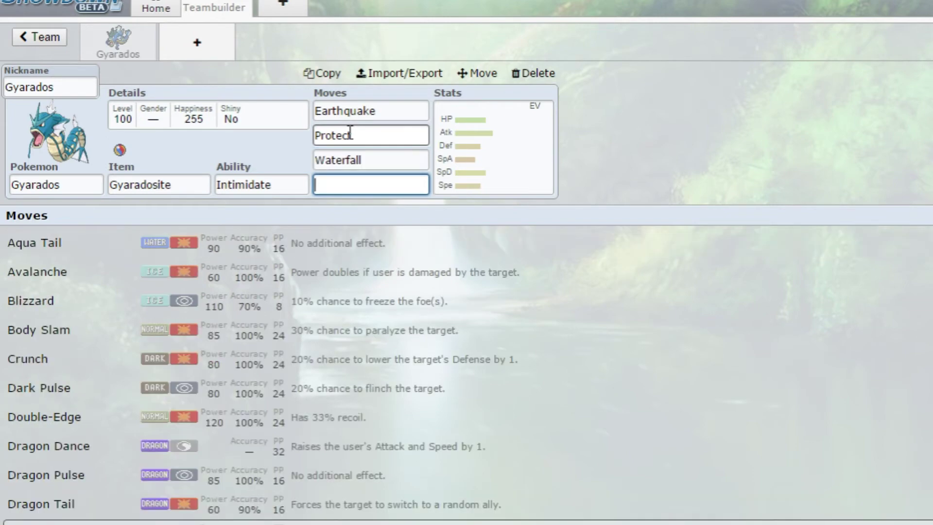
pyautogui.click(386, 155)
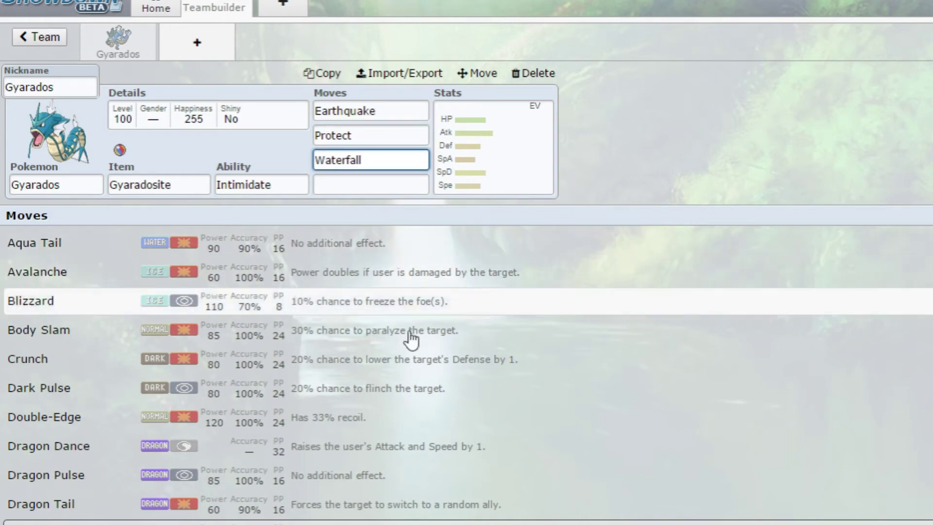
pyautogui.click(209, 454)
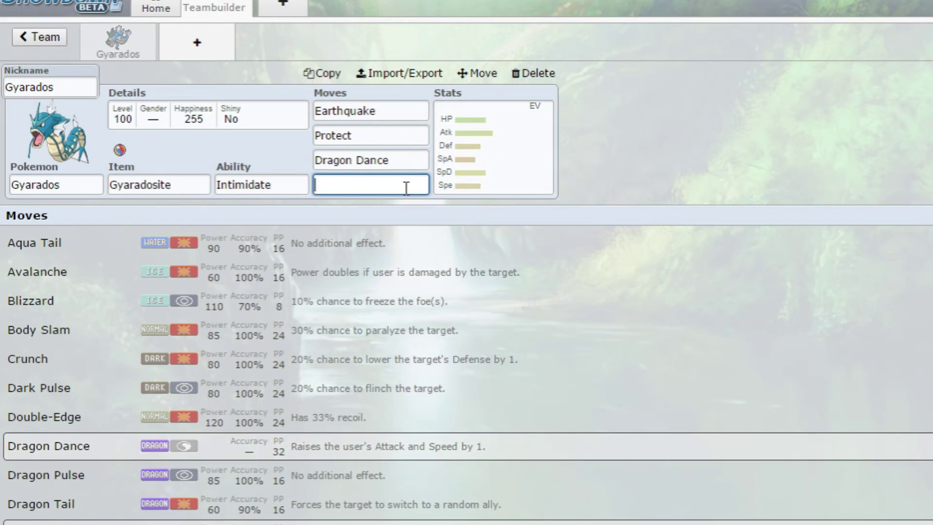
pyautogui.write('wate')
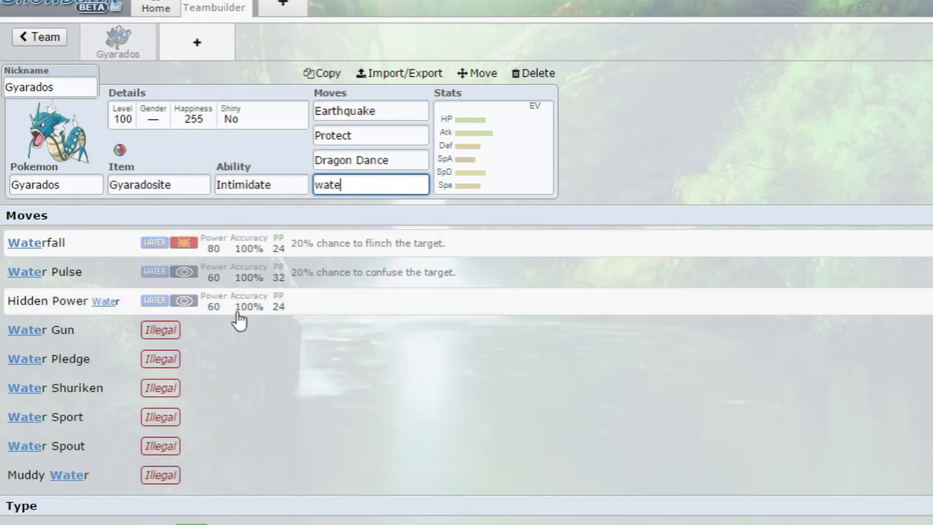
pyautogui.click(83, 251)
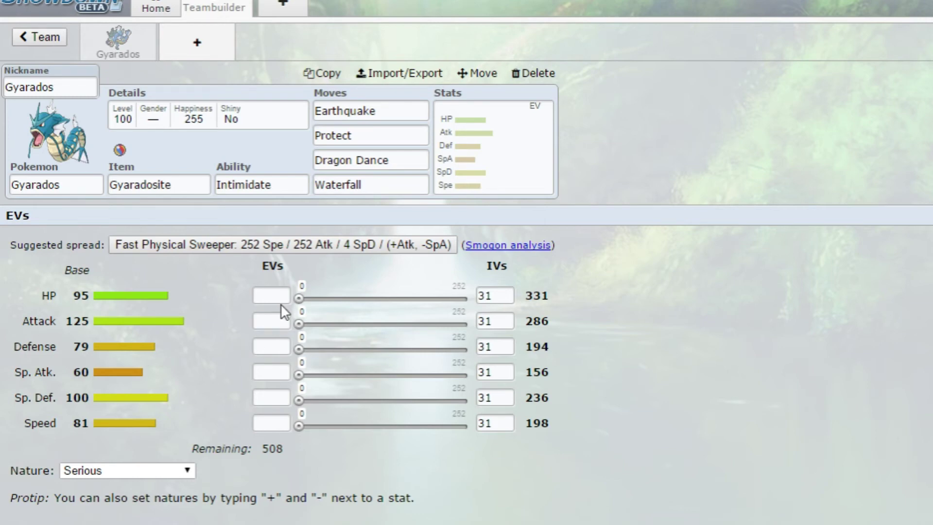
# - Allocate Gyarados's EVs as 252 HP, 252 Attack and 4 Sp. Def
pyautogui.moveTo(305, 301); pyautogui.dragTo(468, 298)
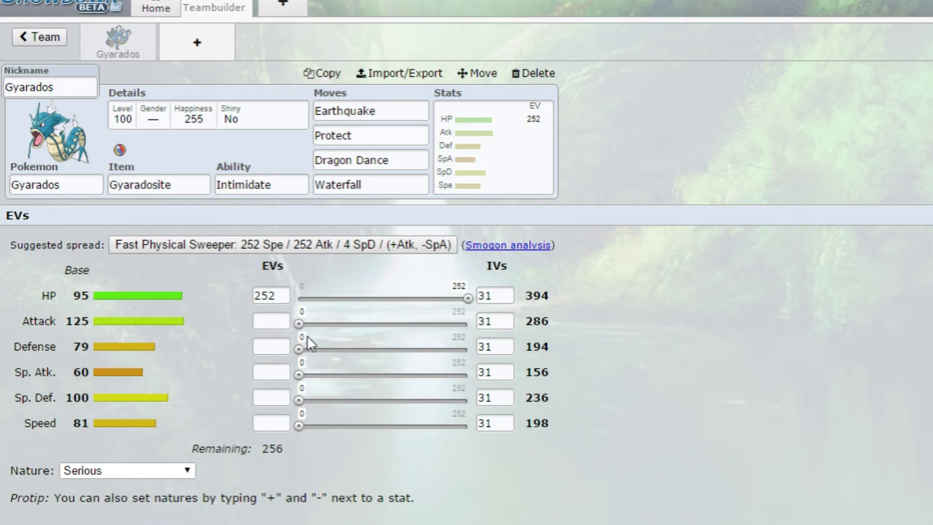
pyautogui.moveTo(299, 324); pyautogui.dragTo(861, 324)
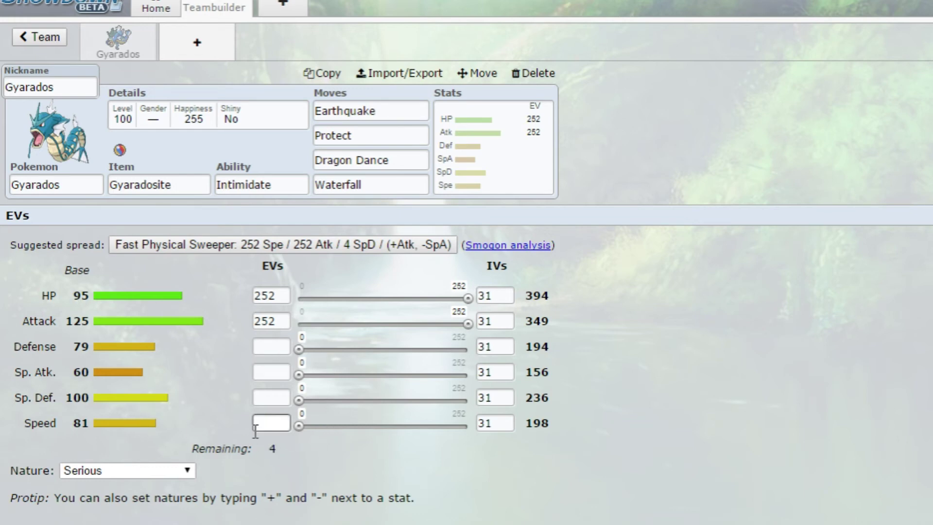
pyautogui.moveTo(298, 426); pyautogui.dragTo(193, 413)
pyautogui.moveTo(299, 400); pyautogui.dragTo(334, 401)
# - Set Gyarados's nature to Adamant (+Atk, -SpA)
pyautogui.moveTo(193, 496); pyautogui.dragTo(182, 477)
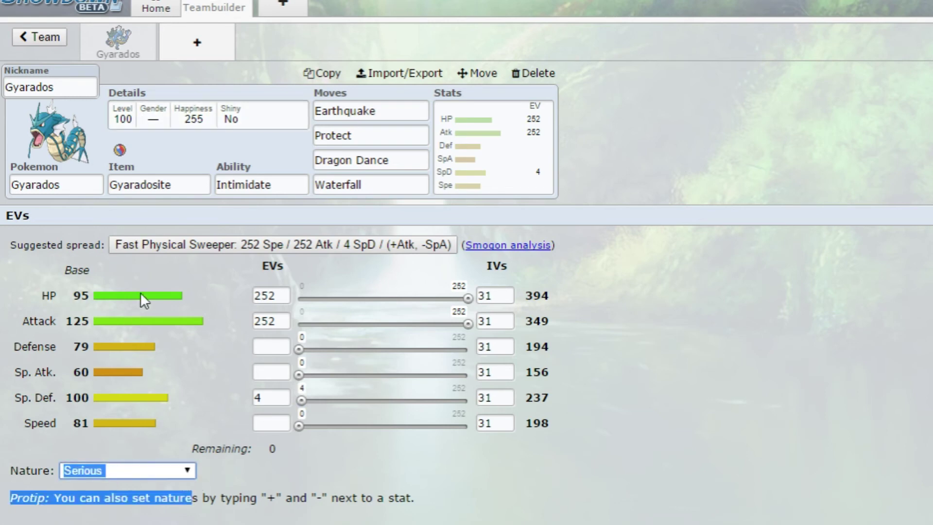
pyautogui.press('a')
pyautogui.click(890, 223)
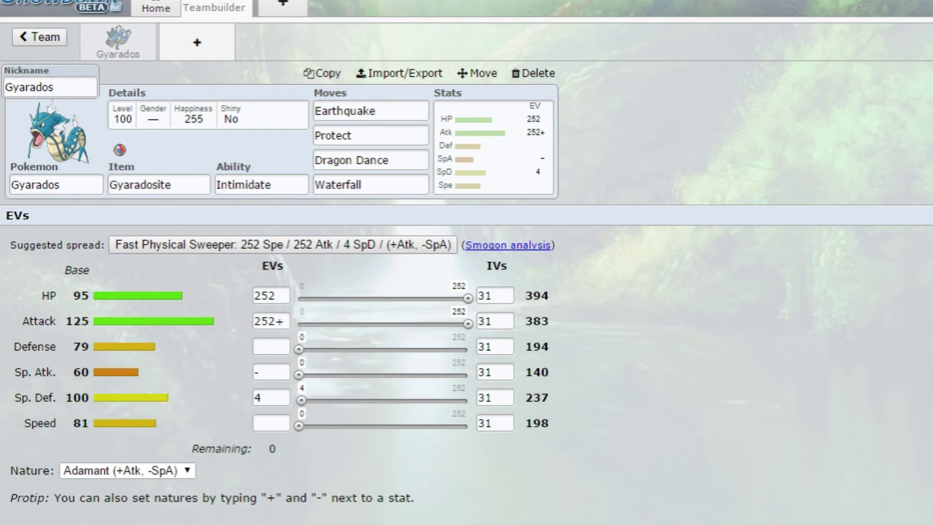
pyautogui.moveTo(371, 226); pyautogui.dragTo(116, 476)
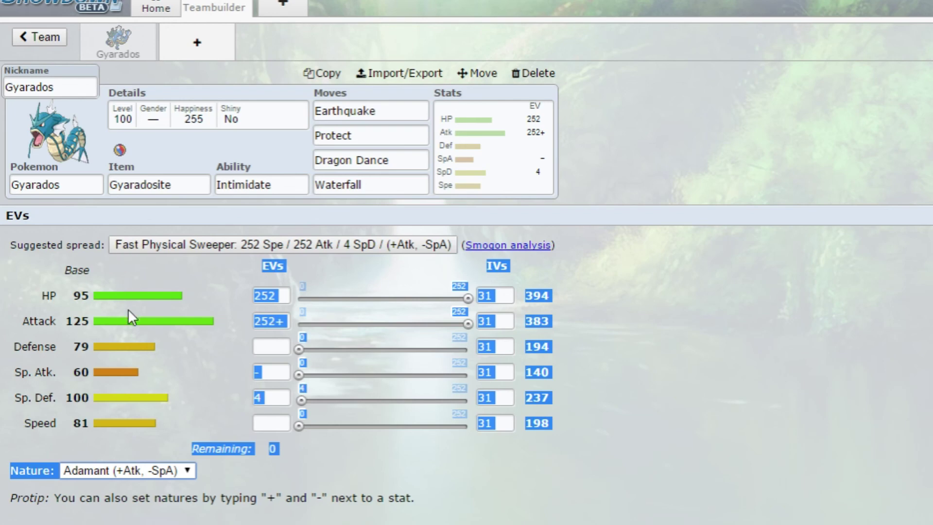
pyautogui.click(215, 309)
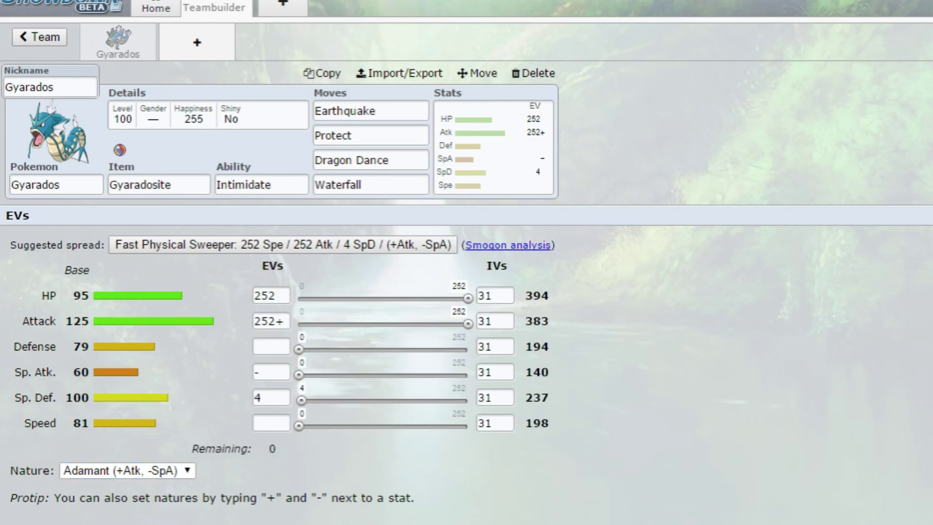
# - Look through the list of moves available for Gyarados's fourth move slot
pyautogui.click(394, 186)
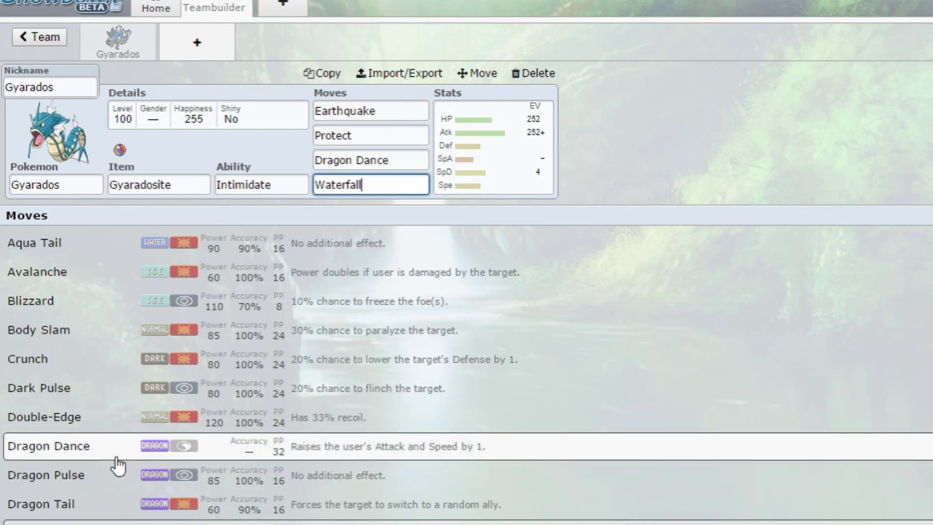
pyautogui.scroll(-20, 306, 461)
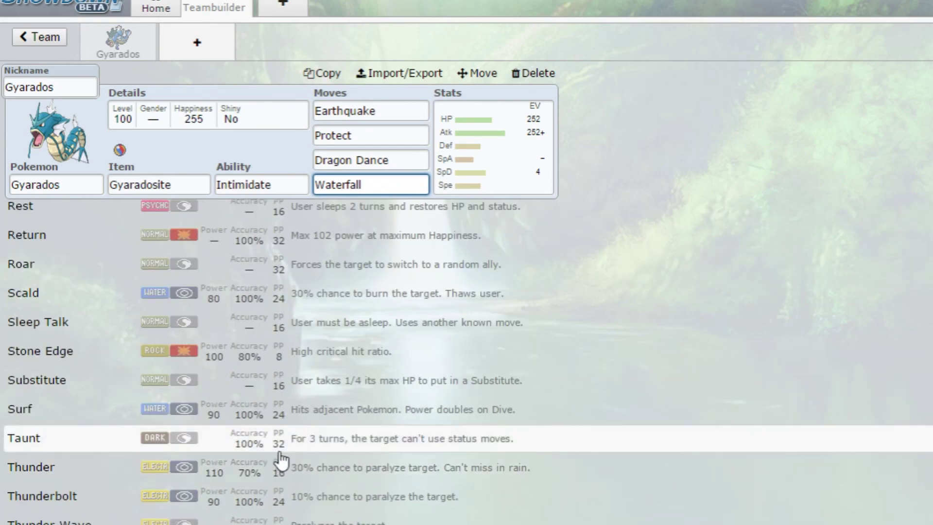
pyautogui.scroll(4, 275, 437)
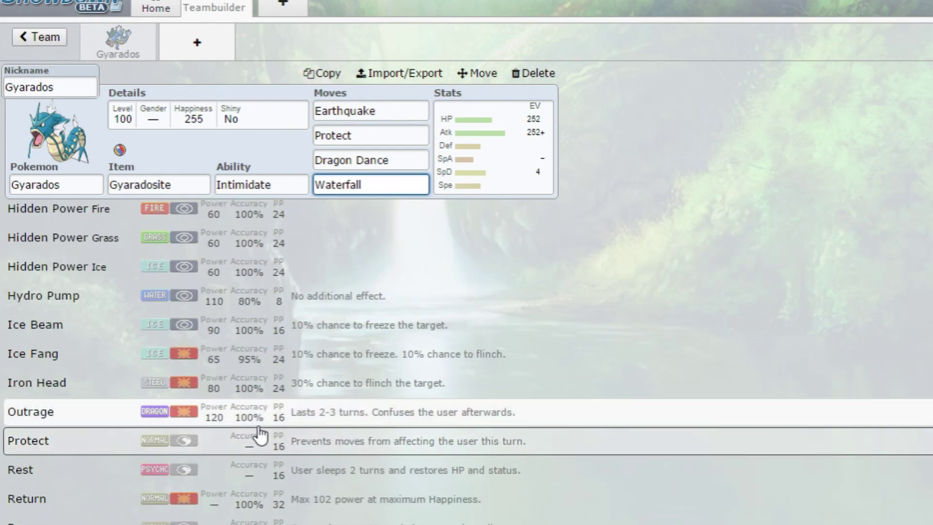
pyautogui.scroll(-4, 258, 436)
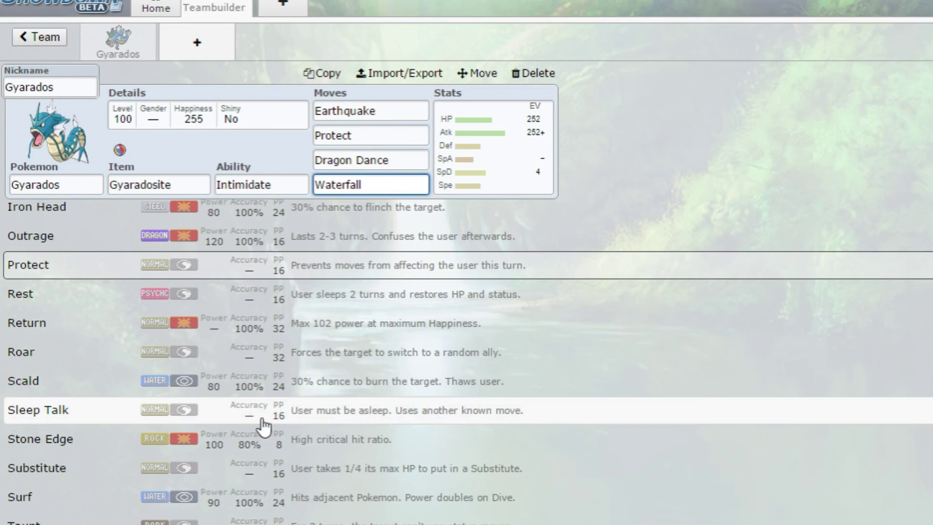
pyautogui.scroll(4, 269, 418)
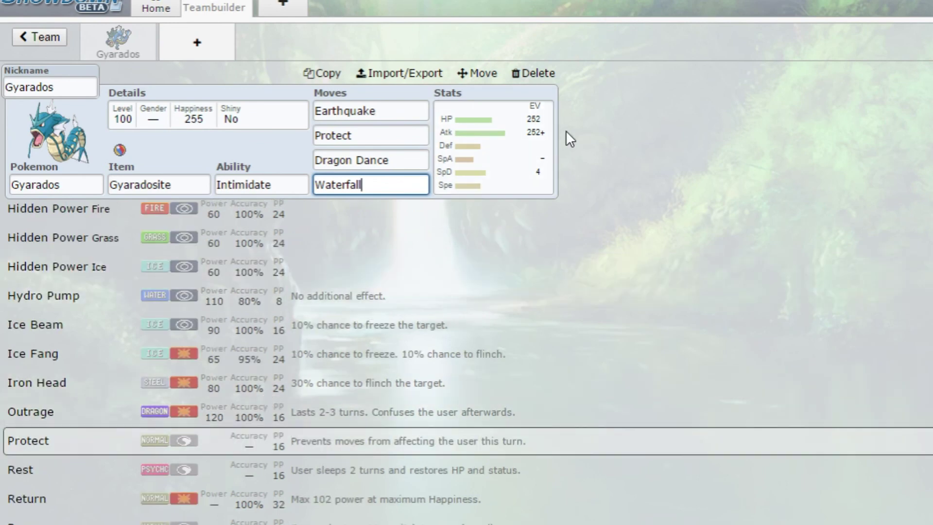